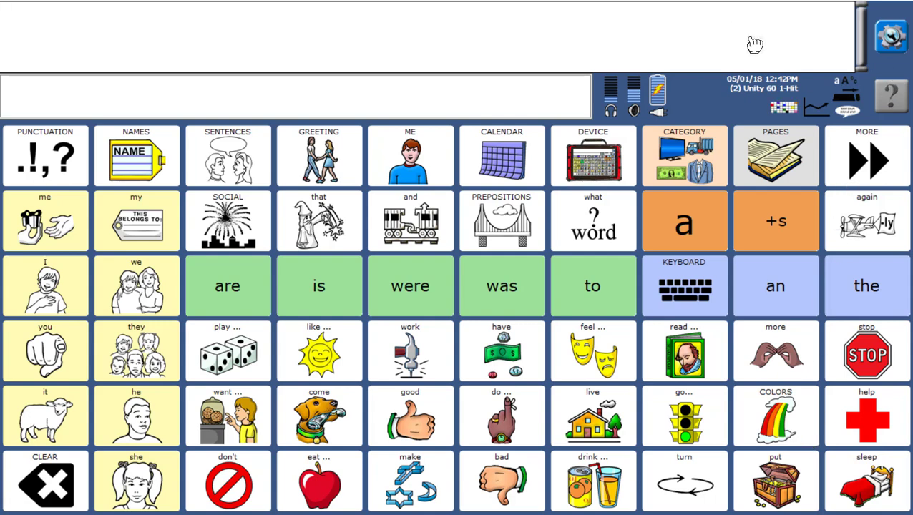
Start Masking on the Fly from the Toolbox and mask every key on the page
click(892, 46)
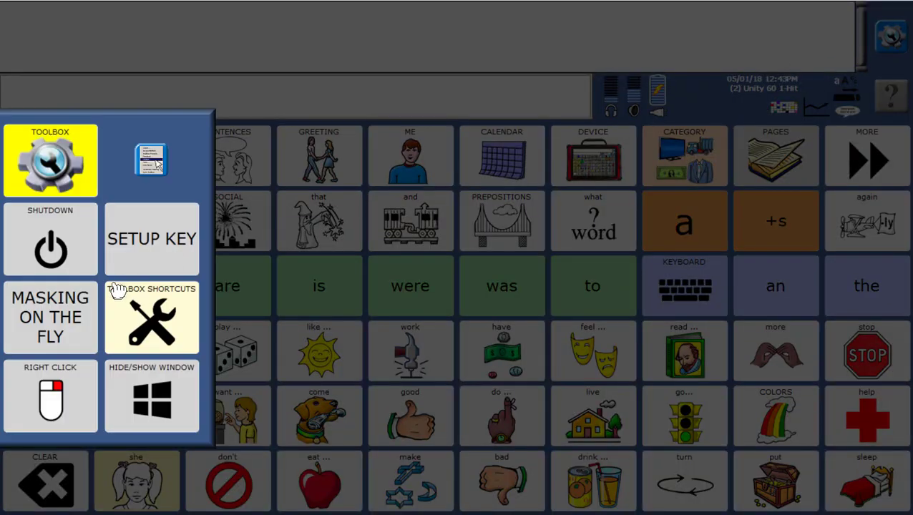
click(66, 311)
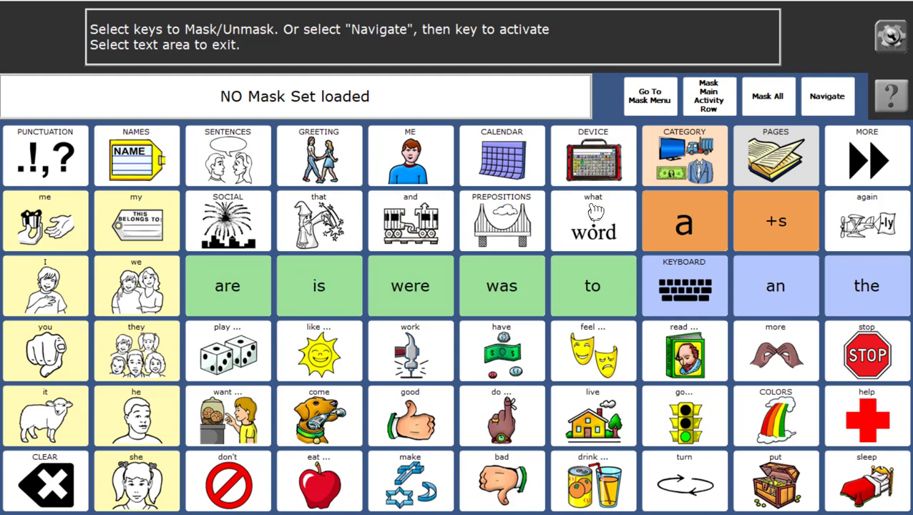
click(768, 100)
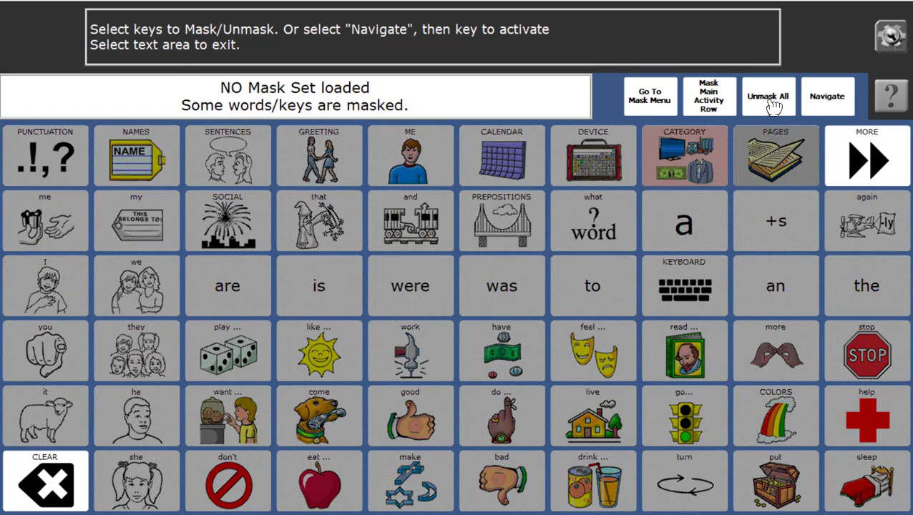
Unmask the keys I, you, eat, pretzel, drink, go, stop, play, Go Fish and GAMES
click(70, 284)
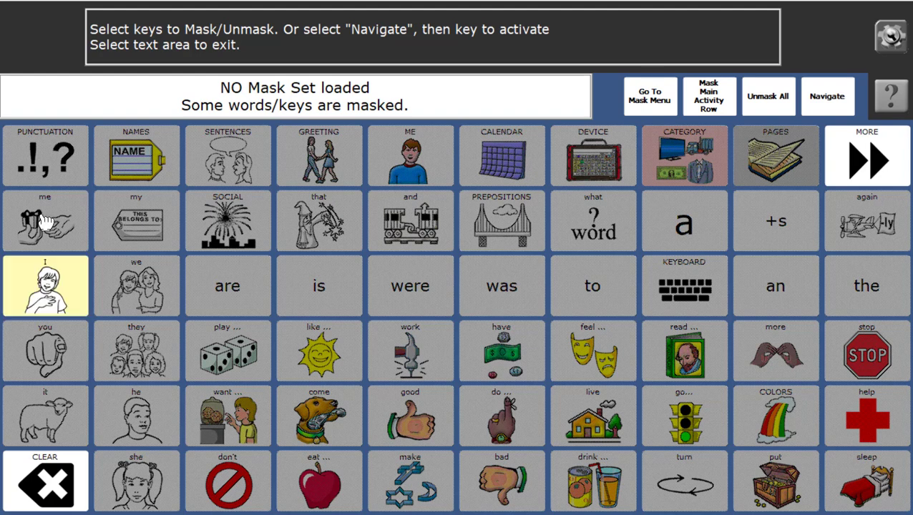
click(63, 361)
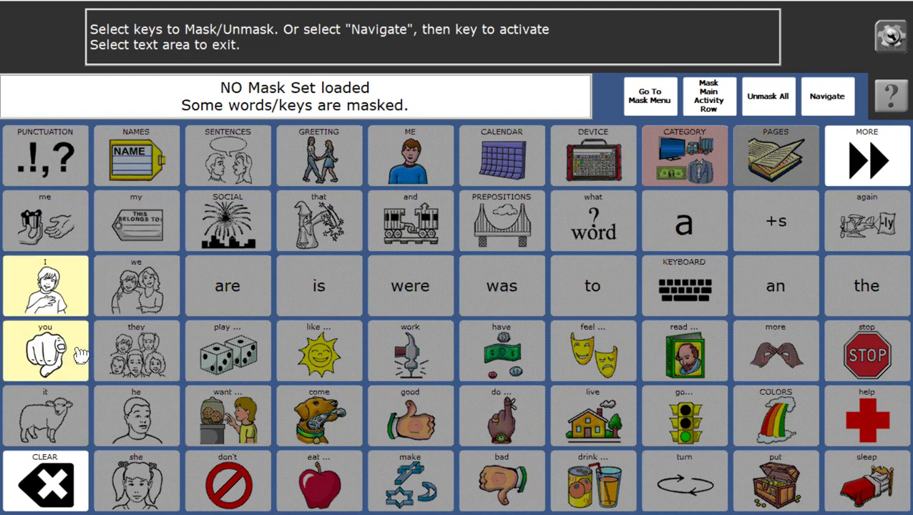
click(318, 473)
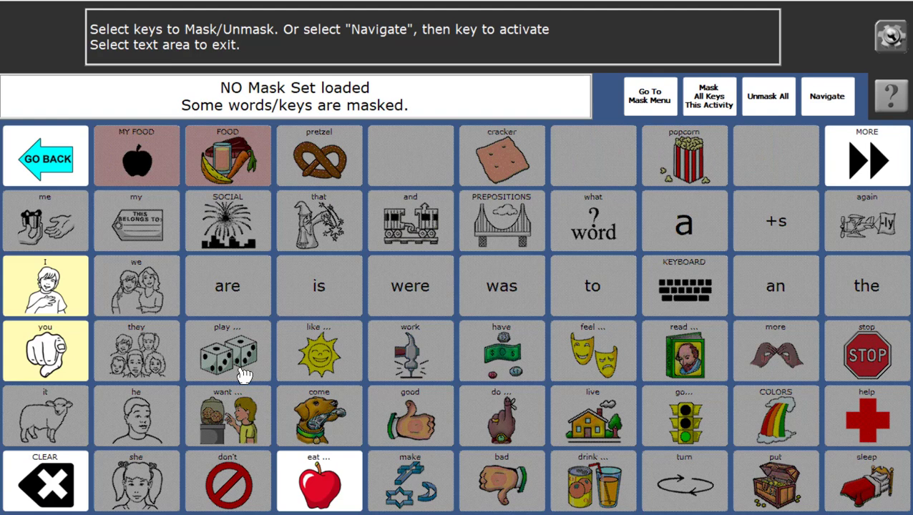
click(322, 183)
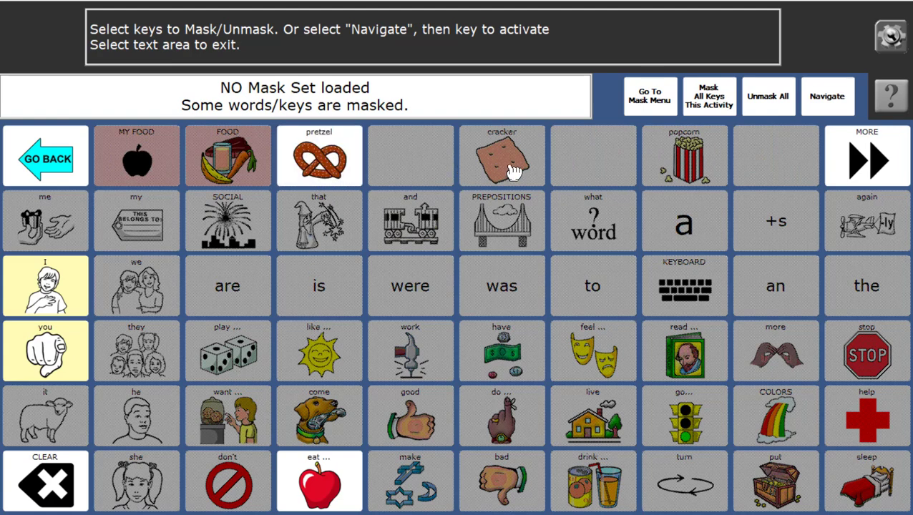
click(599, 474)
click(683, 428)
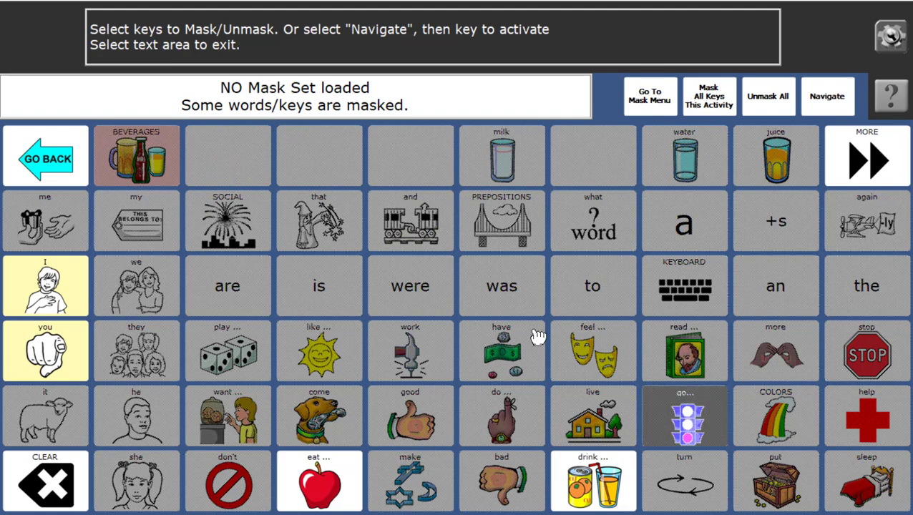
click(853, 356)
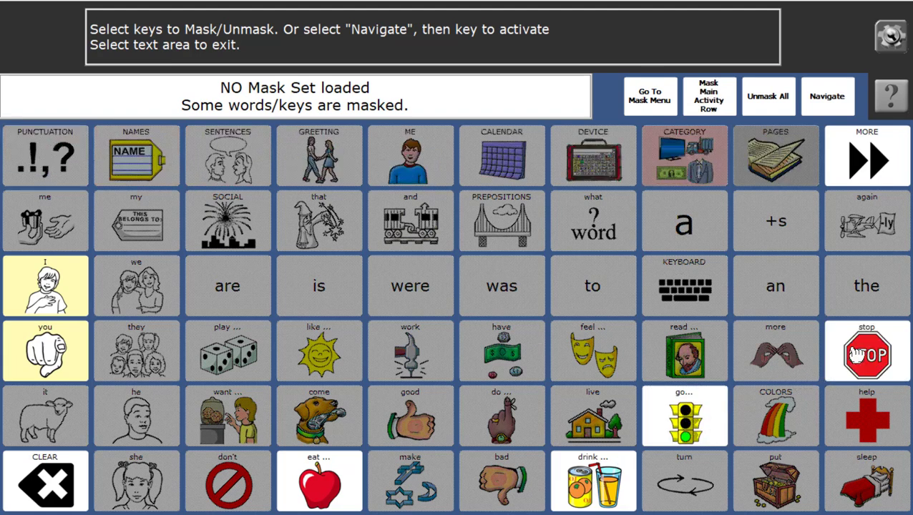
click(243, 351)
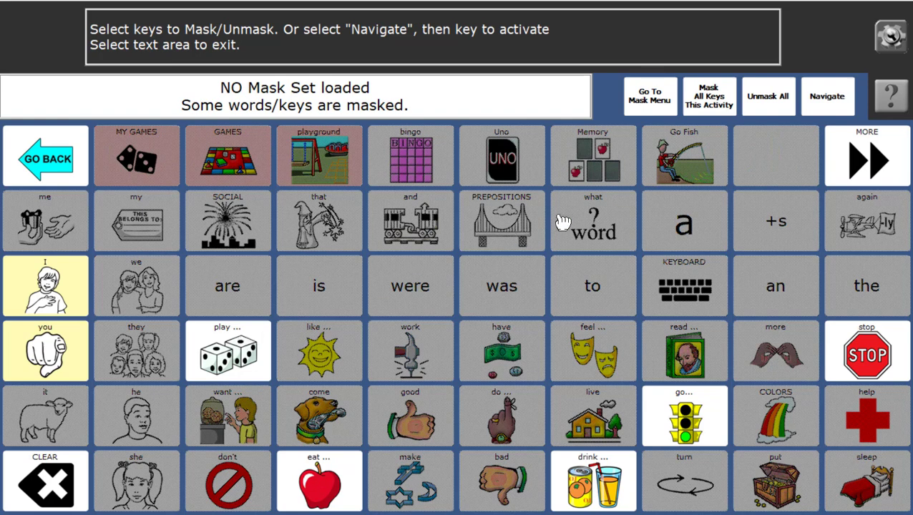
click(701, 169)
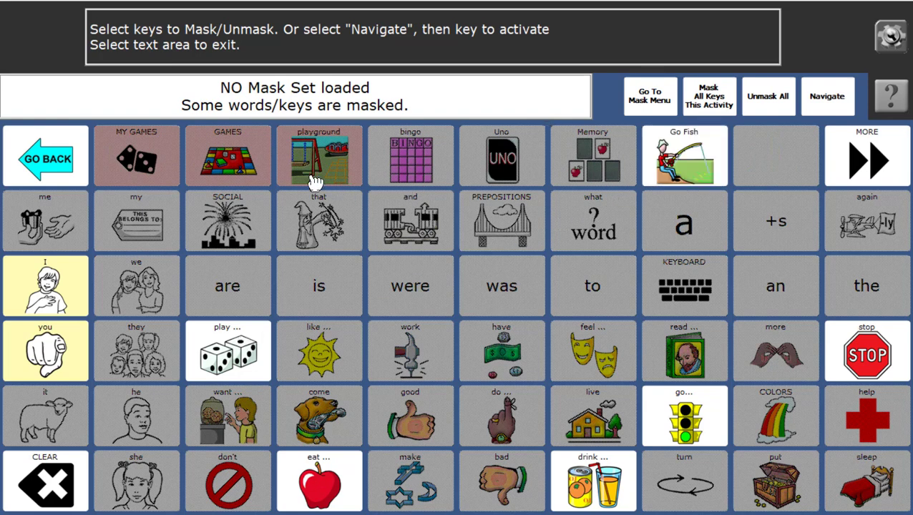
click(229, 158)
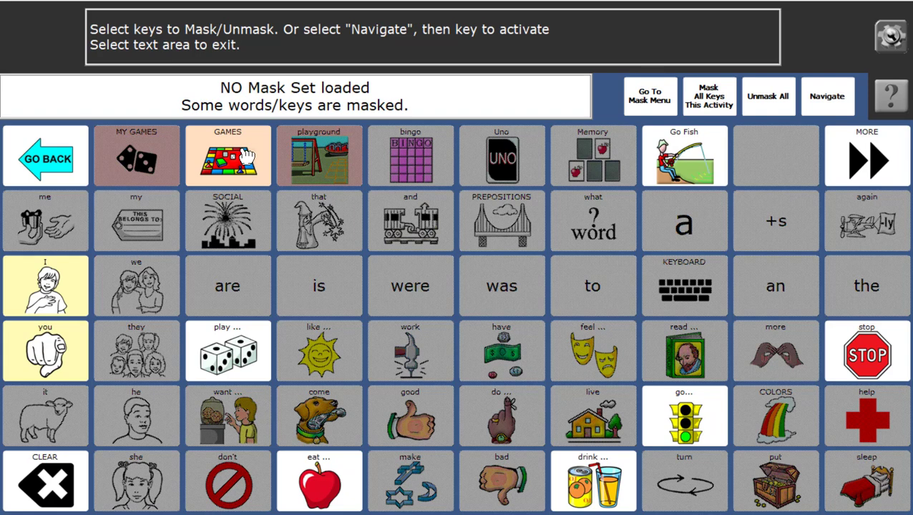
On the GAMES page unmask PlayStation and Chutes and Ladders, then go back to the core board
click(820, 104)
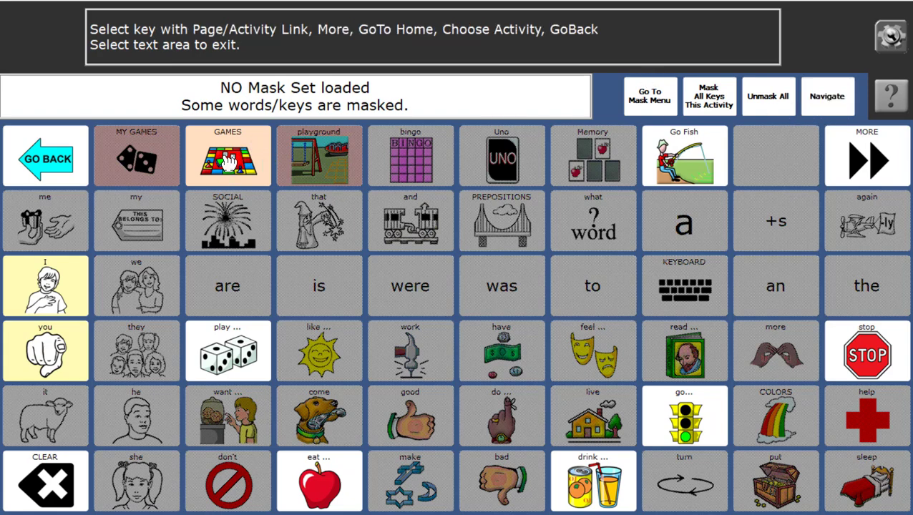
click(226, 161)
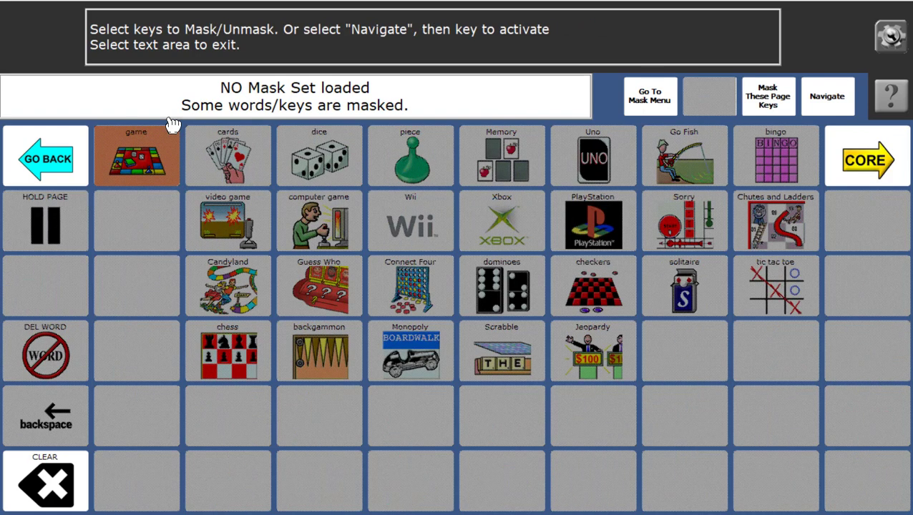
click(573, 224)
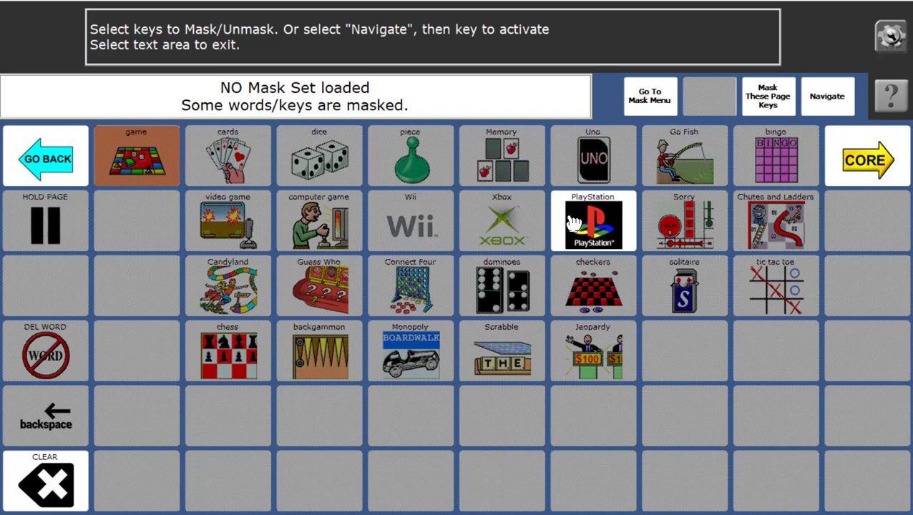
click(781, 223)
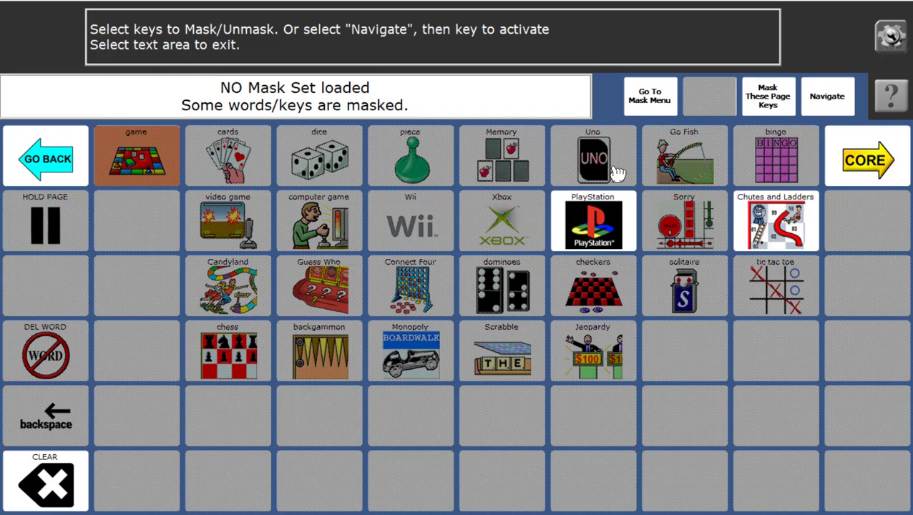
click(827, 102)
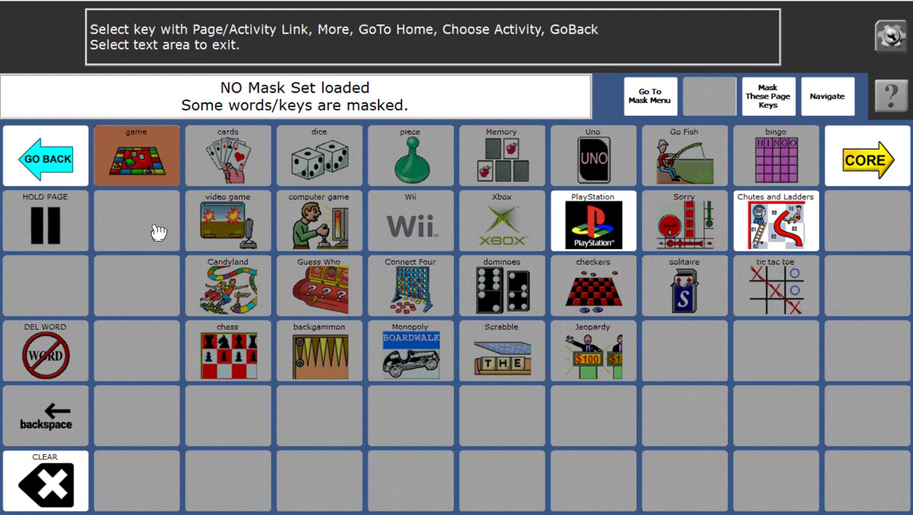
click(56, 158)
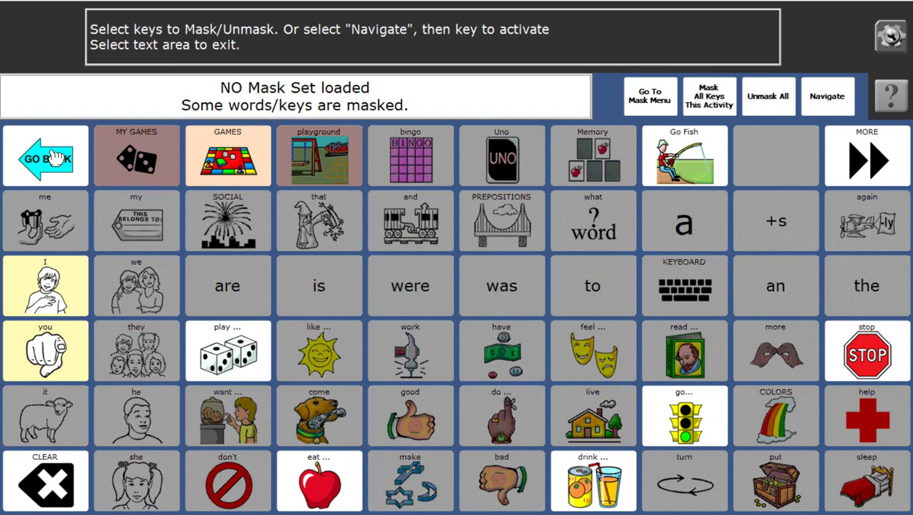
Exit masking and build the test message 'I you you play Go Fish'
click(292, 41)
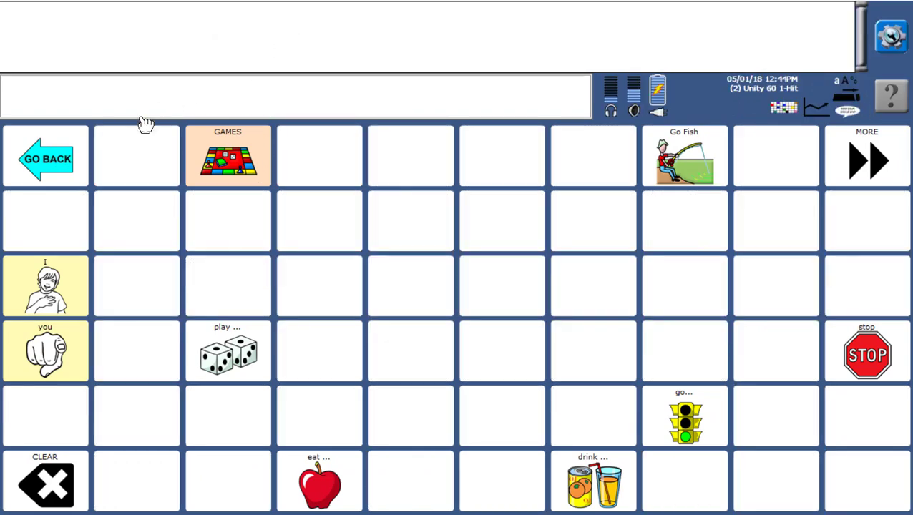
click(67, 161)
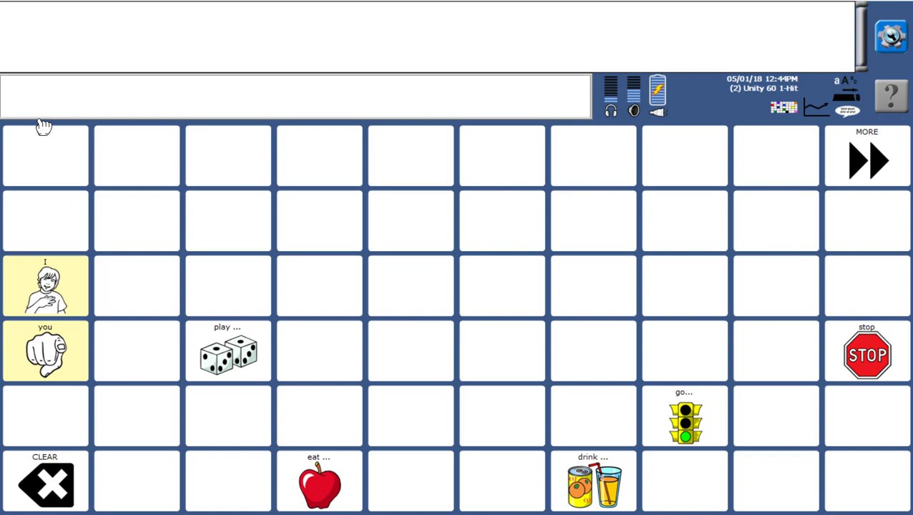
click(68, 306)
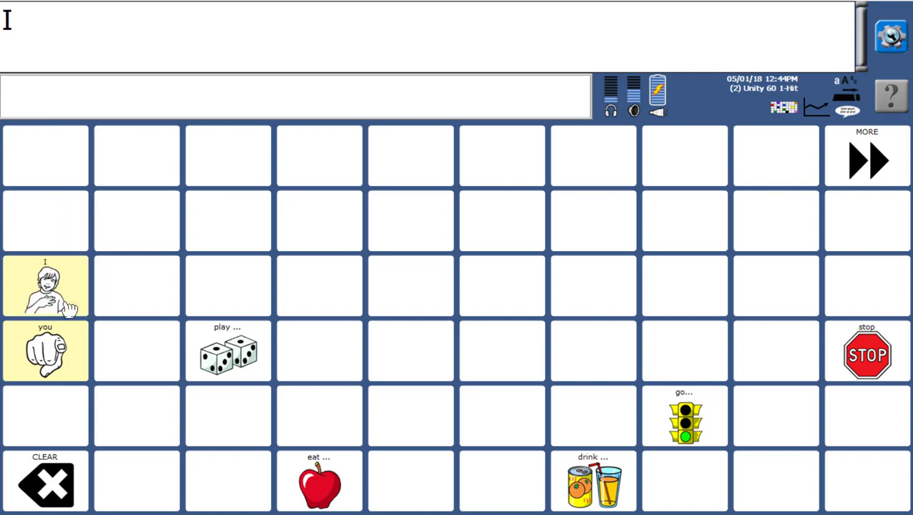
click(69, 360)
click(70, 360)
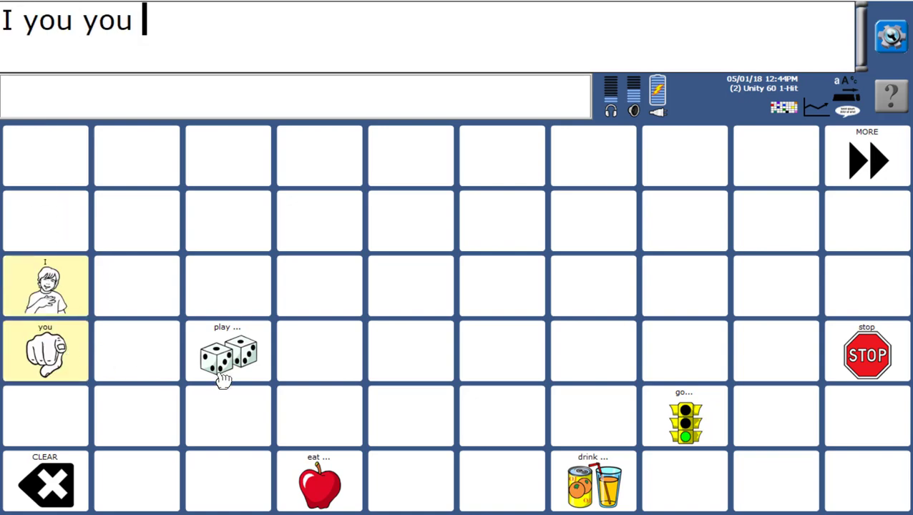
click(257, 365)
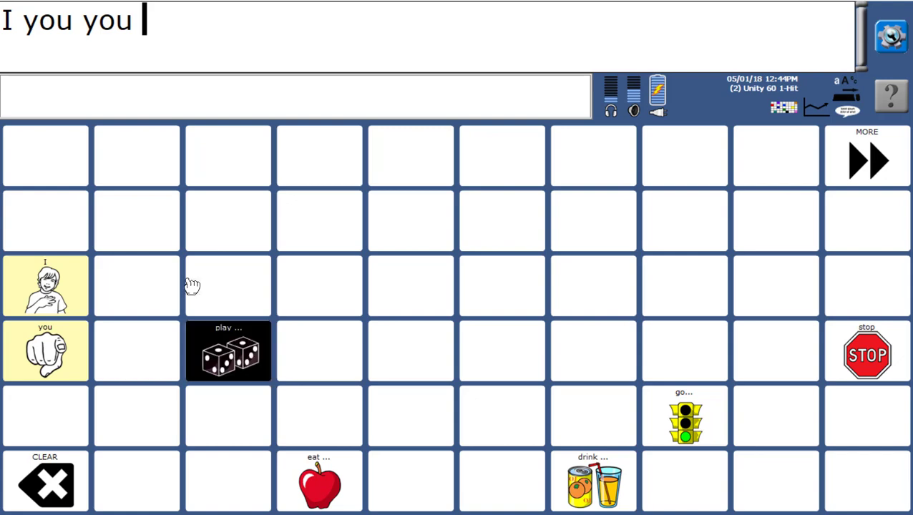
click(652, 175)
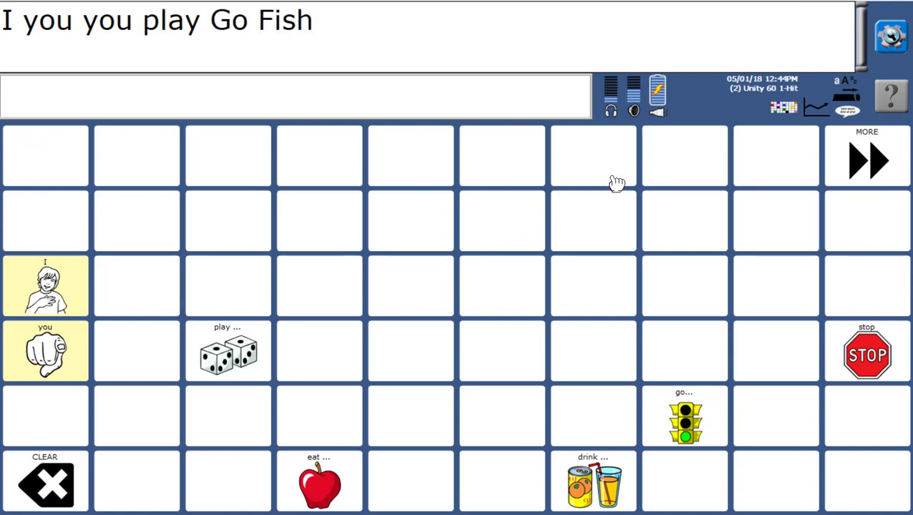
Append play and Chutes and Ladders to the message, then clear it
click(240, 358)
click(224, 170)
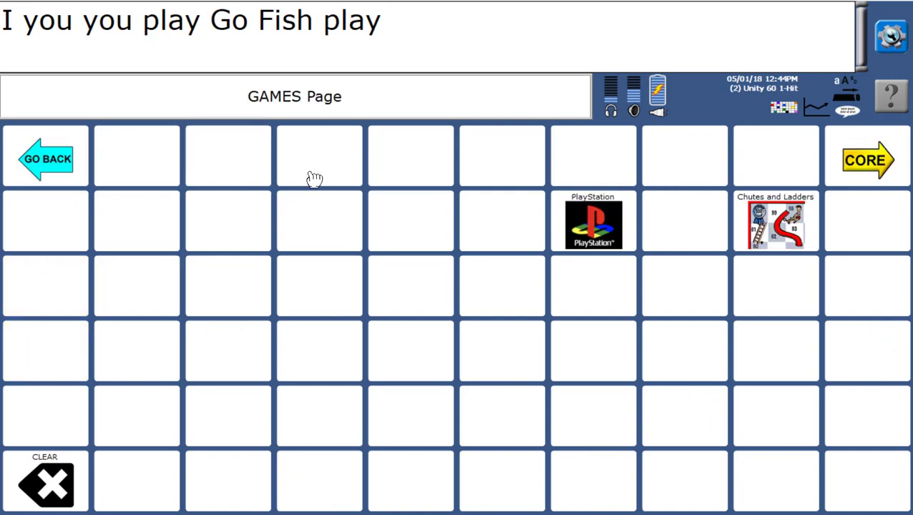
click(776, 228)
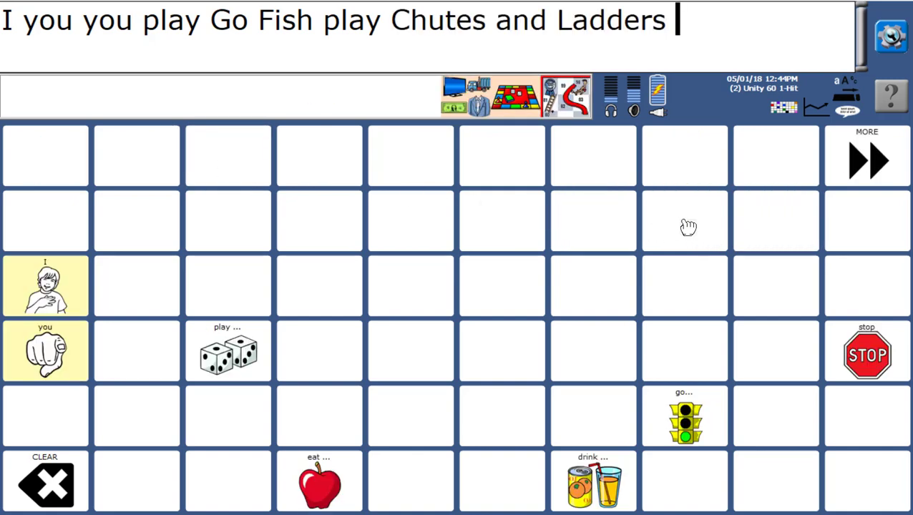
click(46, 488)
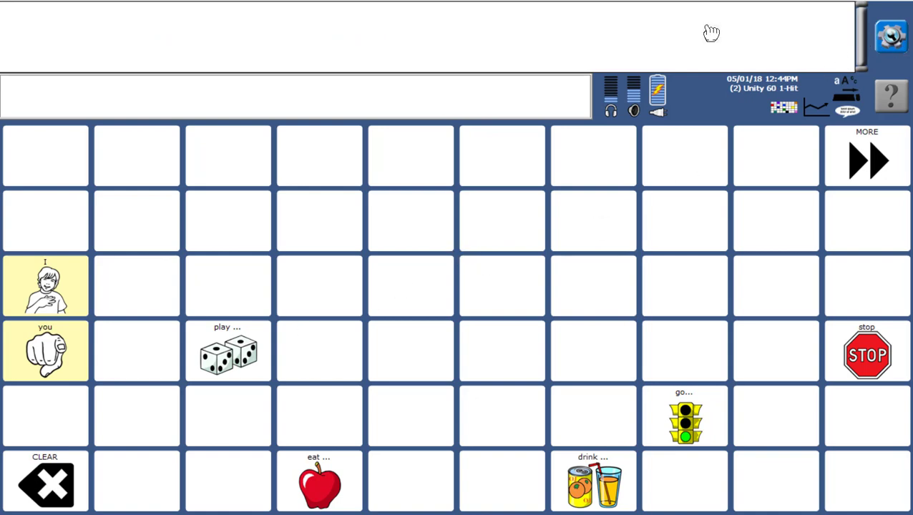
Restart Masking on the Fly and unmask SOCIAL with awesome, sorry and cool
key(F1)
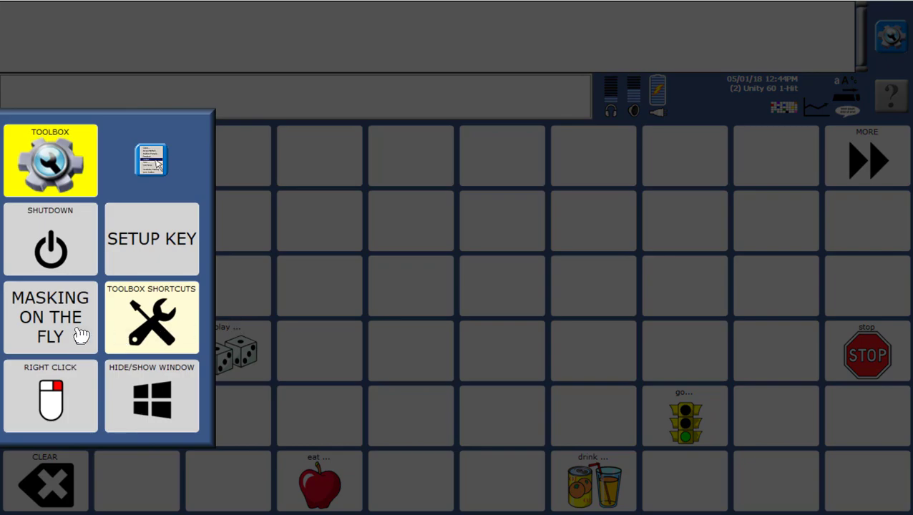
click(81, 335)
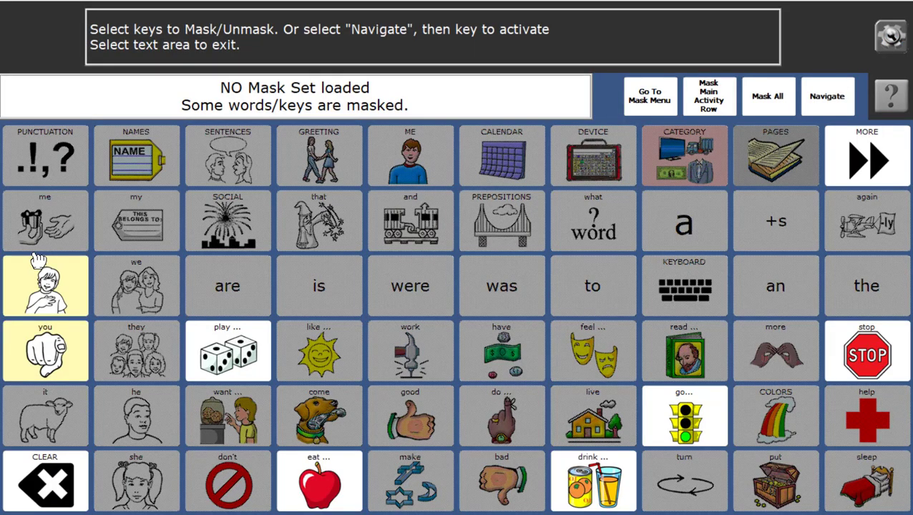
click(230, 221)
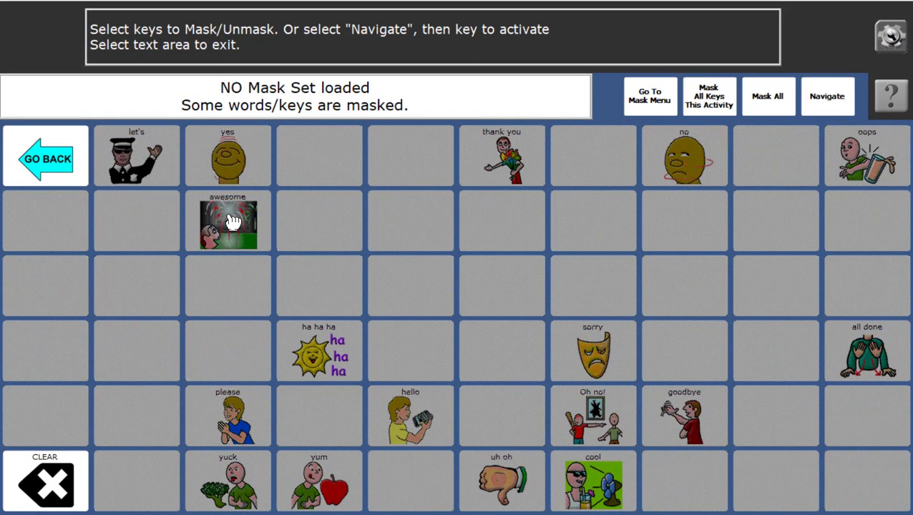
click(230, 222)
click(231, 222)
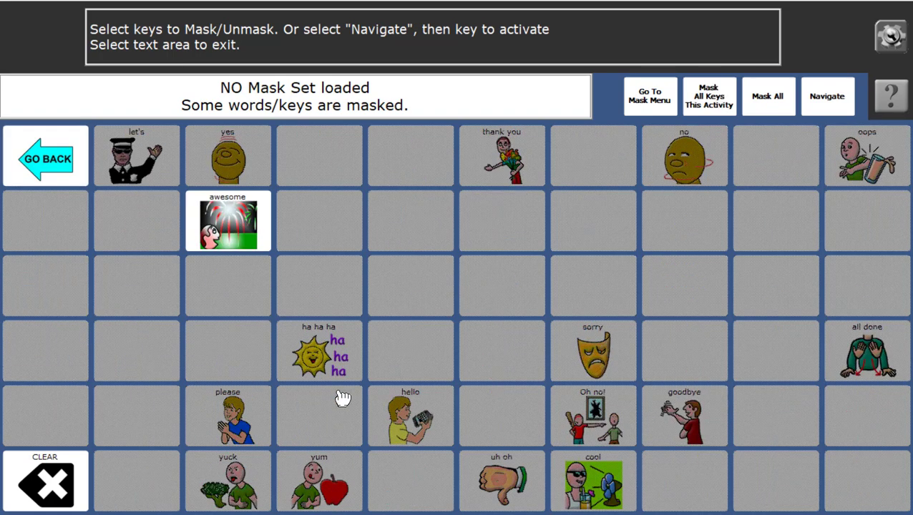
click(603, 351)
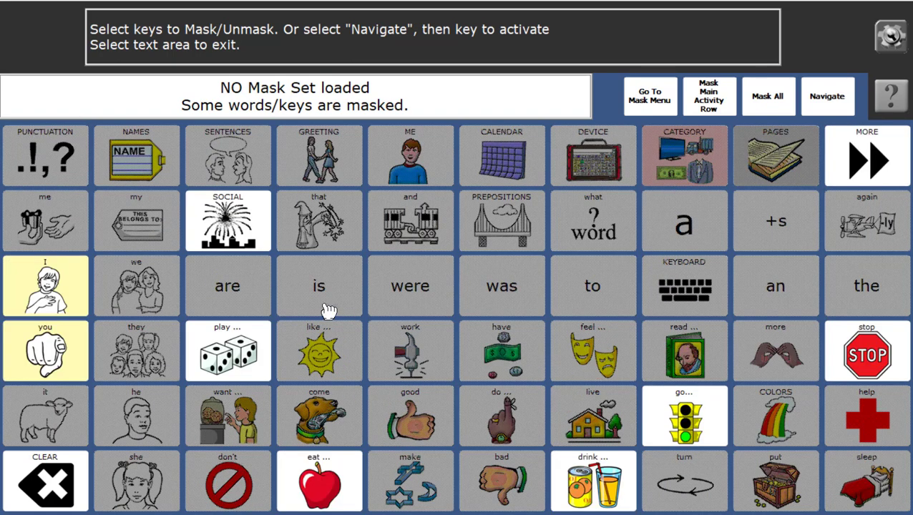
click(240, 231)
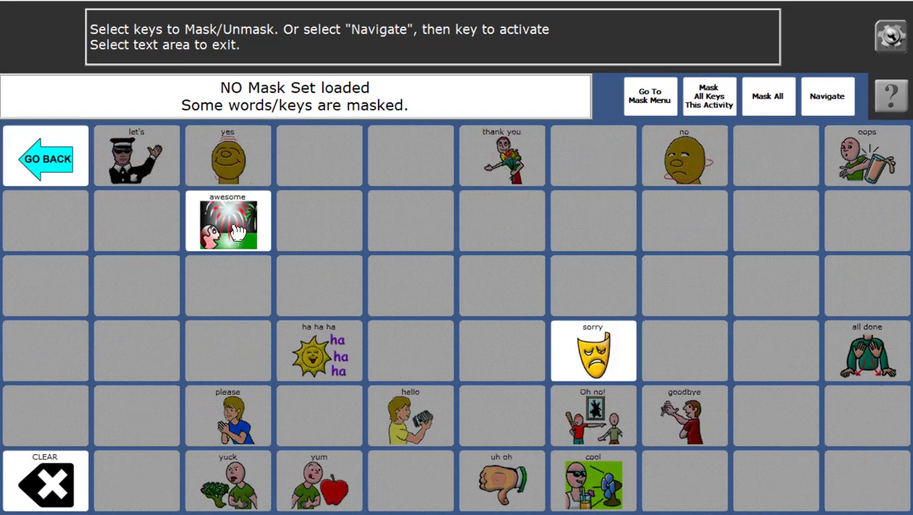
click(620, 496)
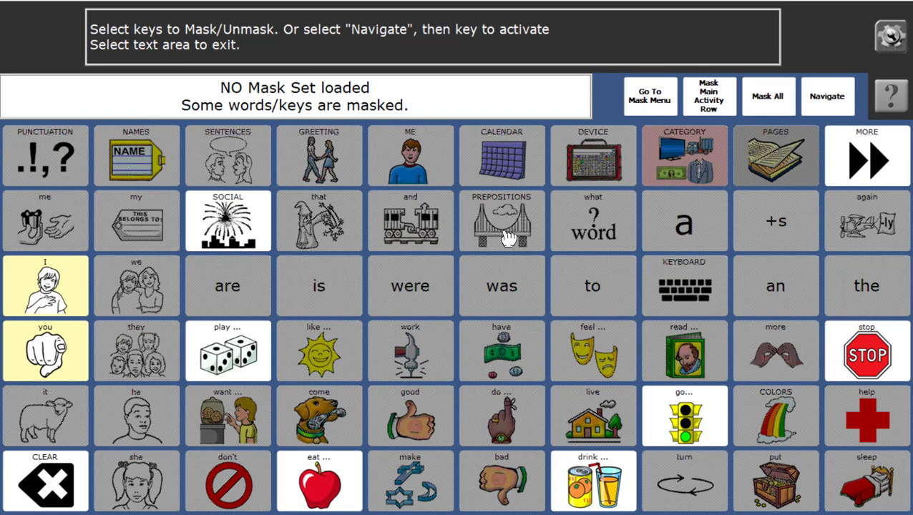
Unmask PREPOSITIONS with the words on, off and up
click(508, 236)
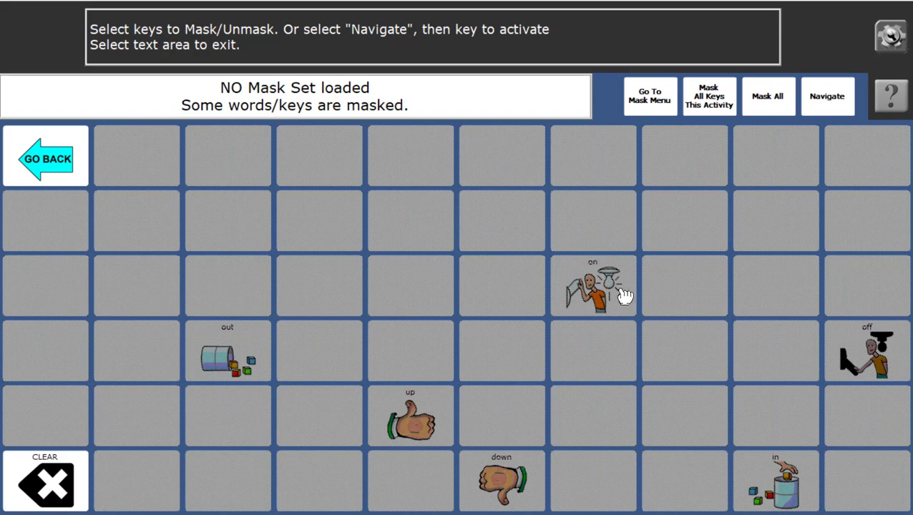
click(625, 299)
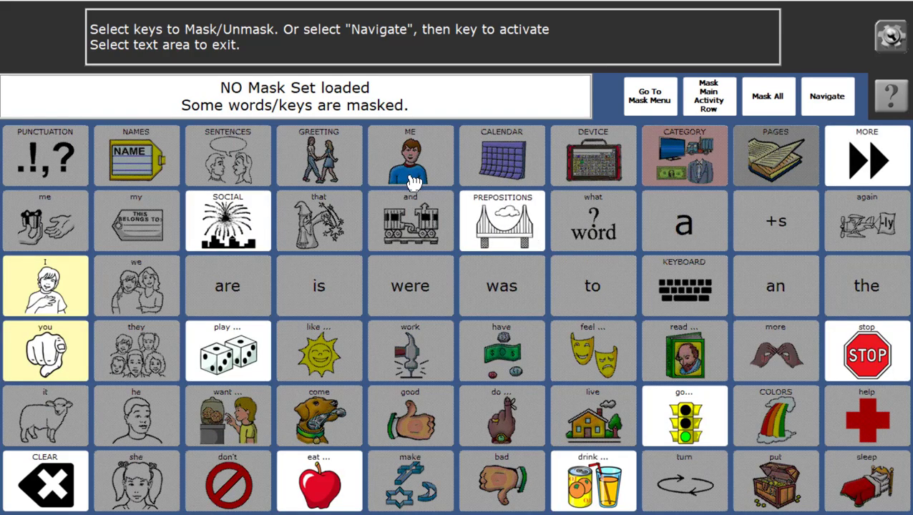
click(413, 183)
click(866, 356)
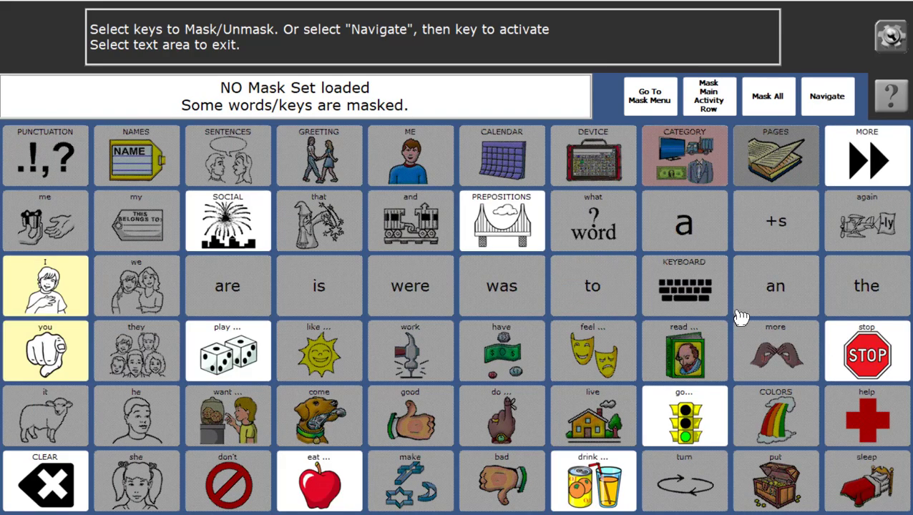
click(509, 225)
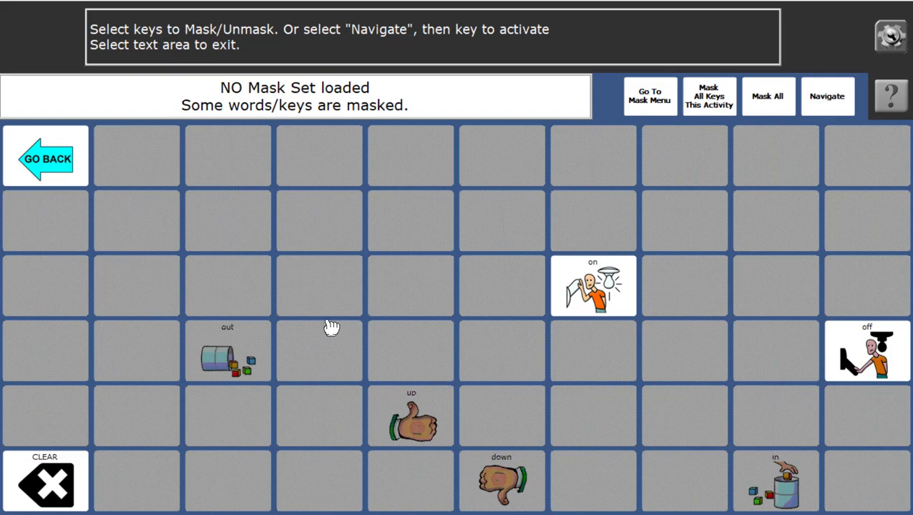
click(433, 399)
click(509, 224)
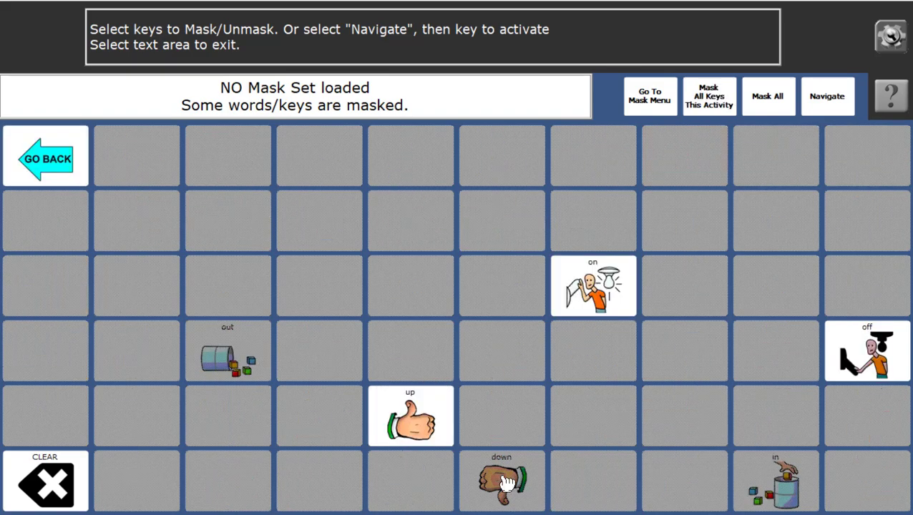
click(393, 379)
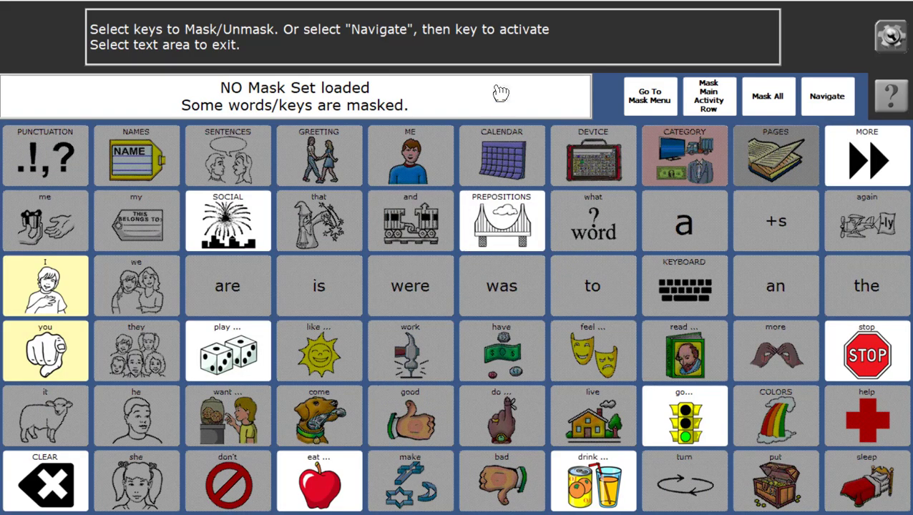
Exit masking, add sorry from the SOCIAL page to the message, then clear it
click(398, 37)
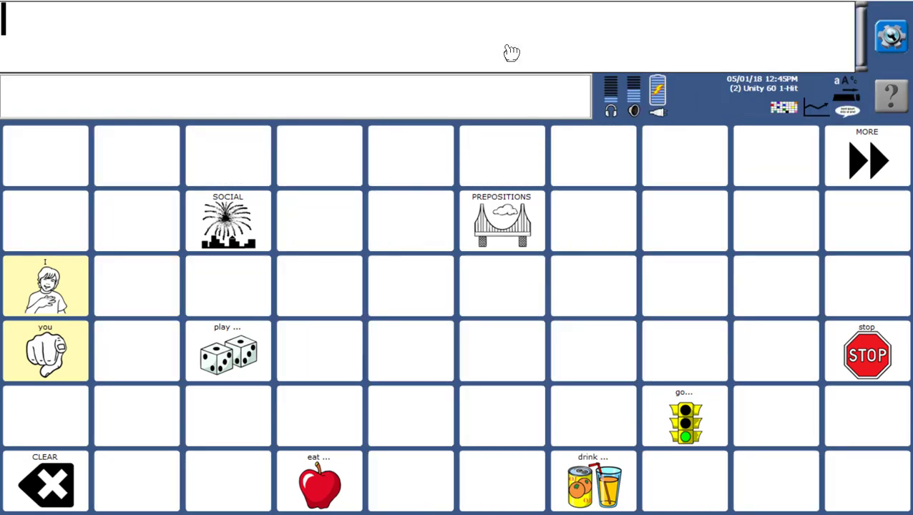
click(222, 220)
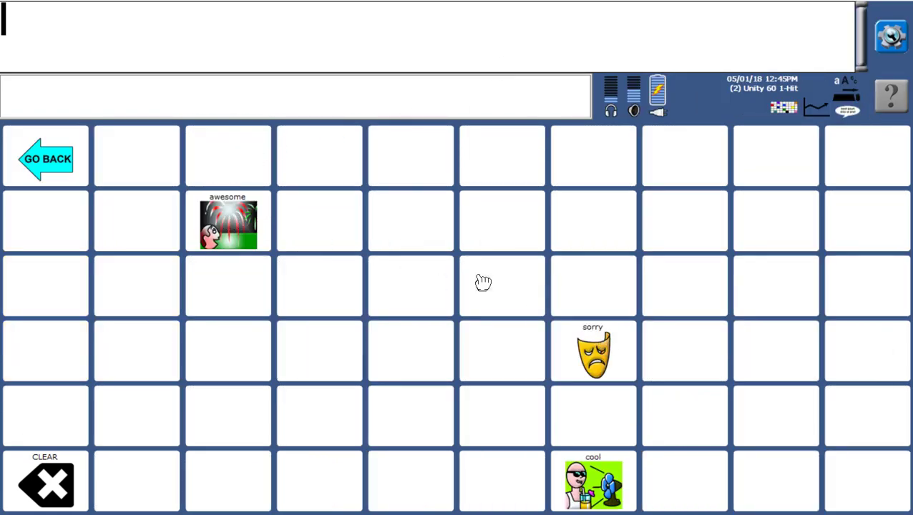
click(592, 351)
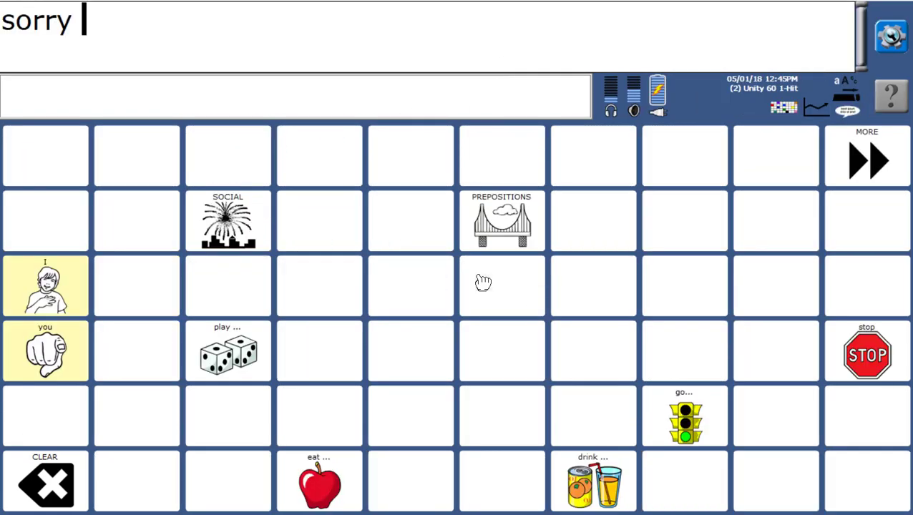
click(63, 488)
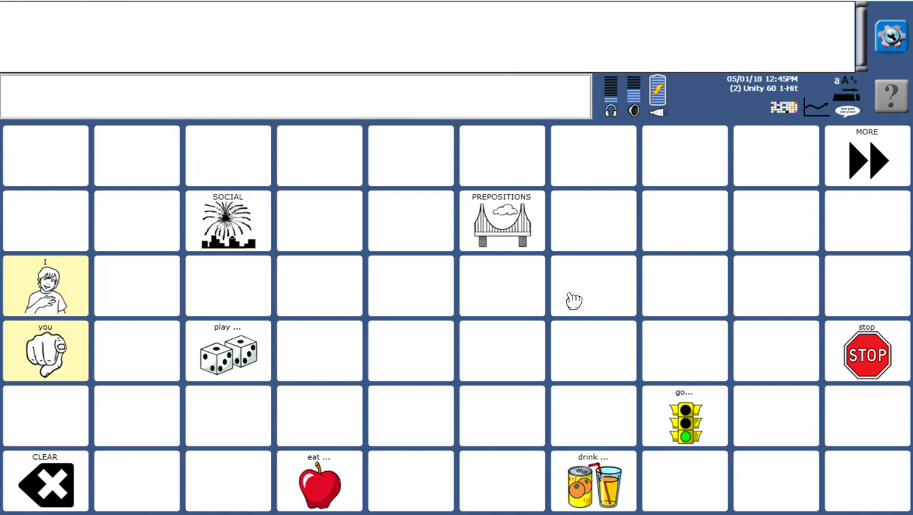
Turn Vocabulary Builder off through the Toolbox's Setup Key and dismiss the notice
click(889, 43)
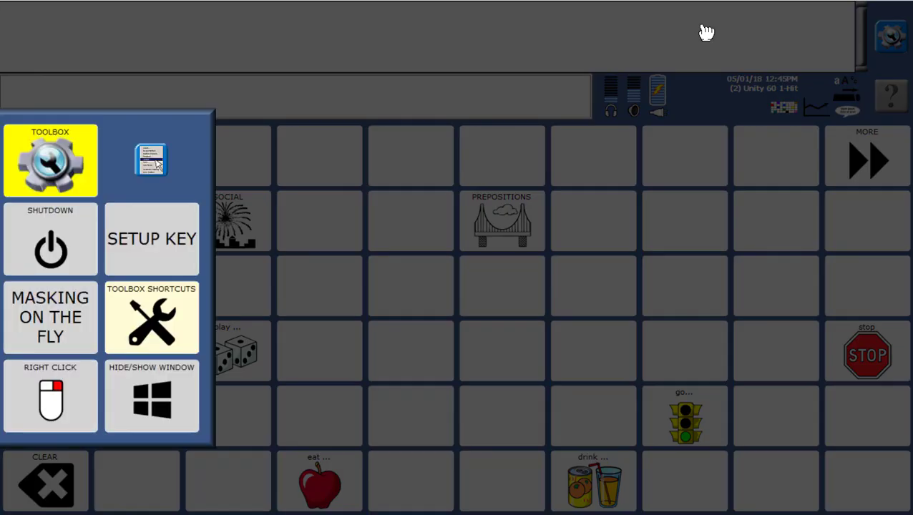
click(136, 252)
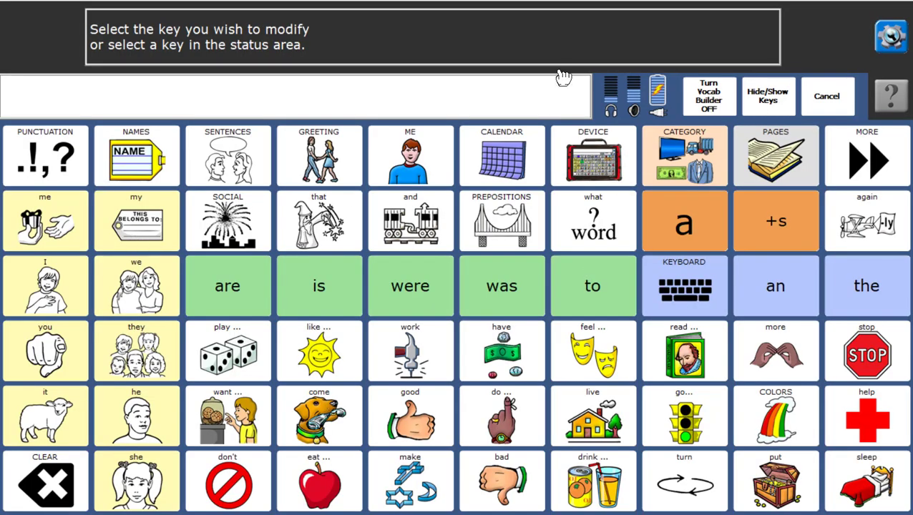
click(709, 96)
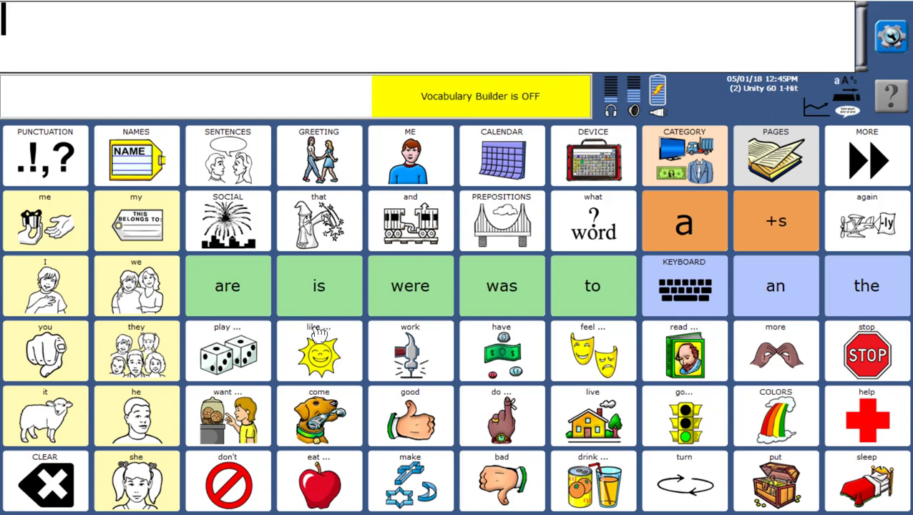
click(40, 475)
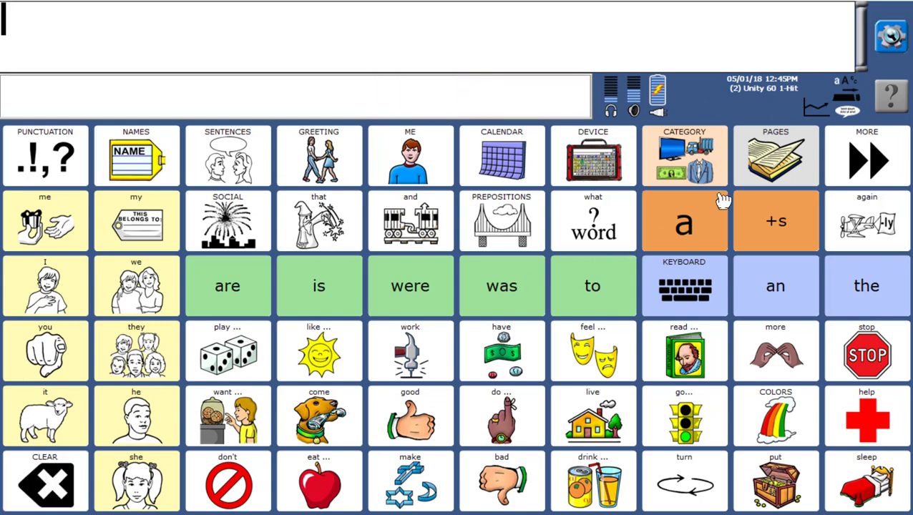
Turn Vocabulary Builder back on through the Toolbox's Setup Key
click(891, 37)
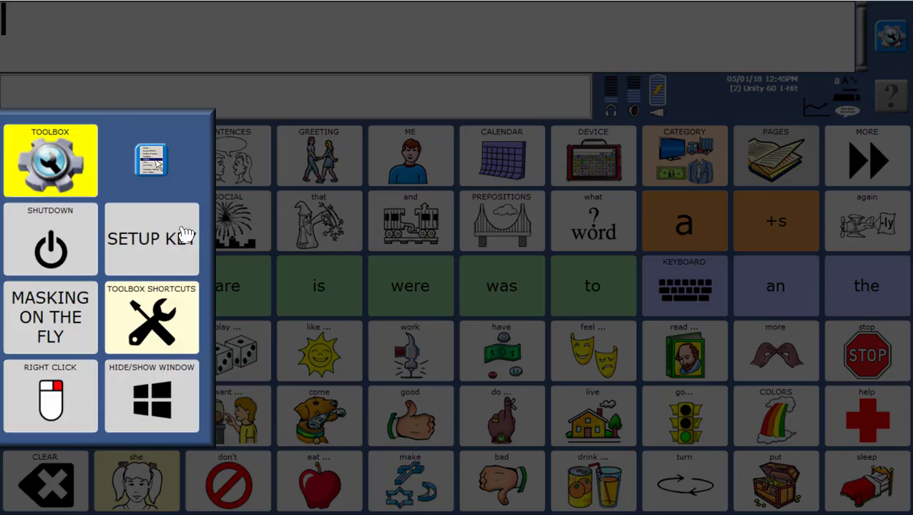
click(183, 236)
click(709, 96)
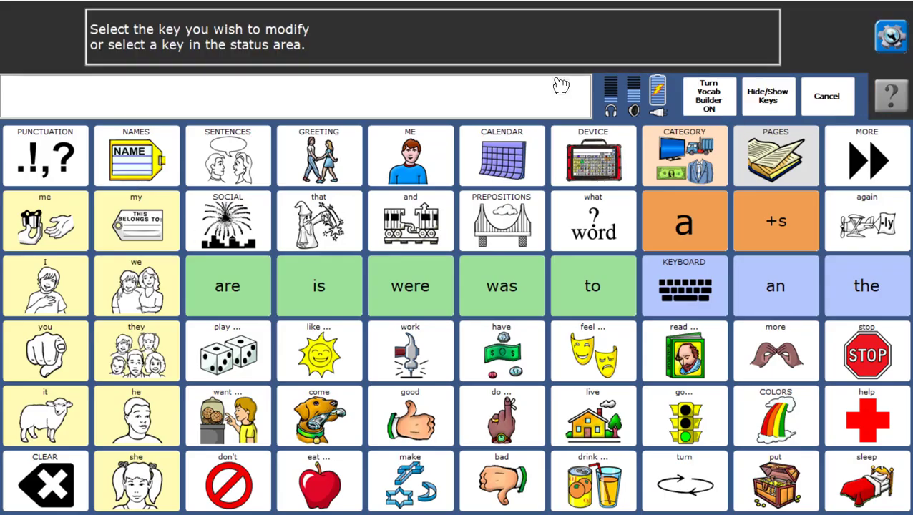